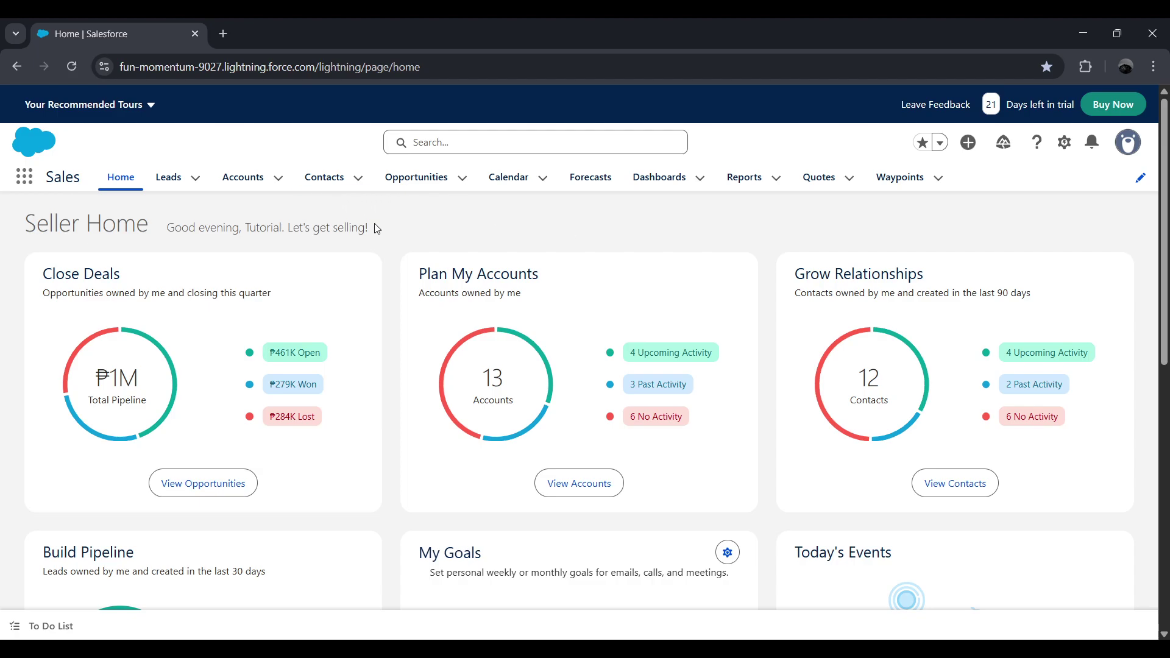
# - Open the first contact's record from the Contacts list and edit its record page in Lightning App Builder
pyautogui.click(323, 180)
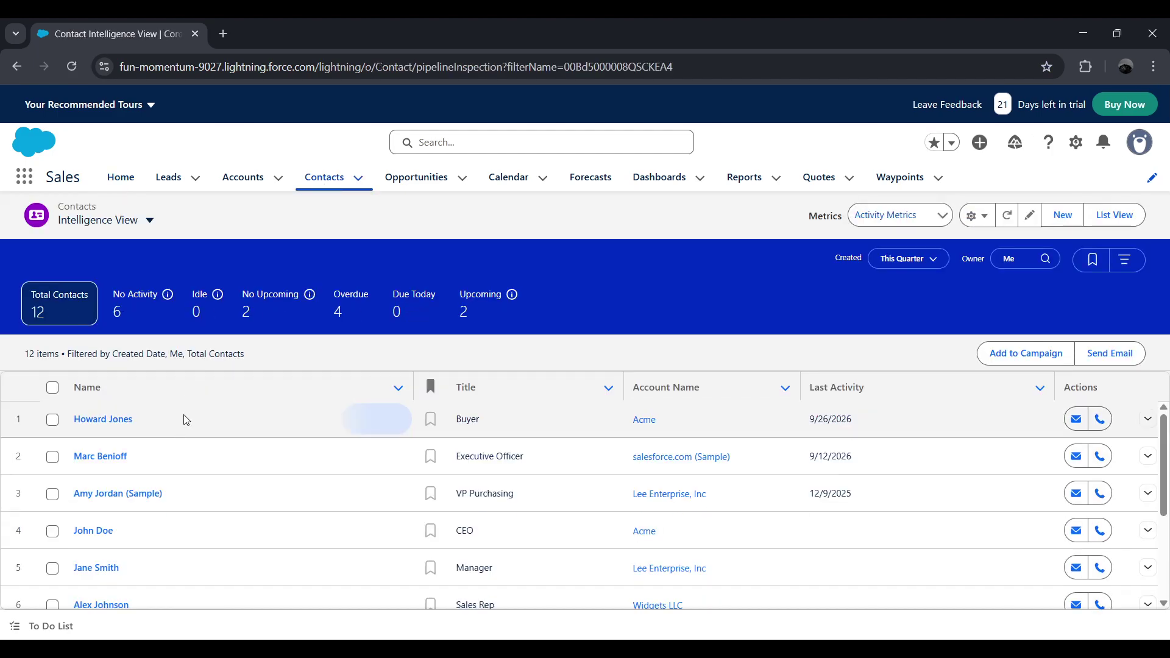
pyautogui.click(122, 419)
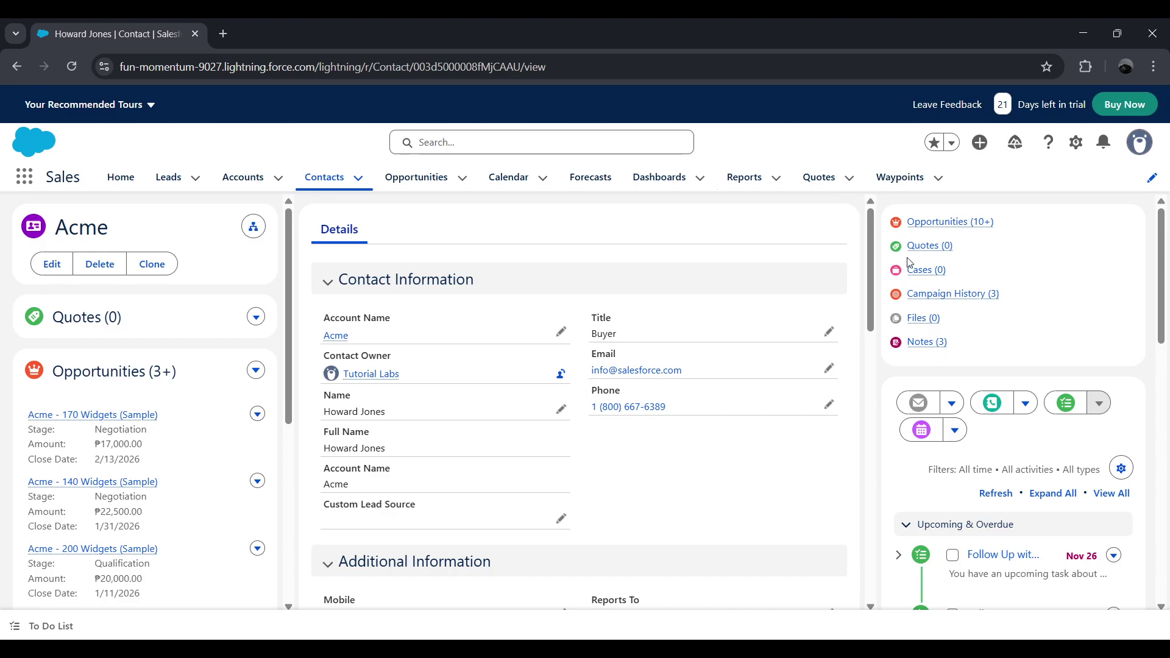
pyautogui.click(1074, 150)
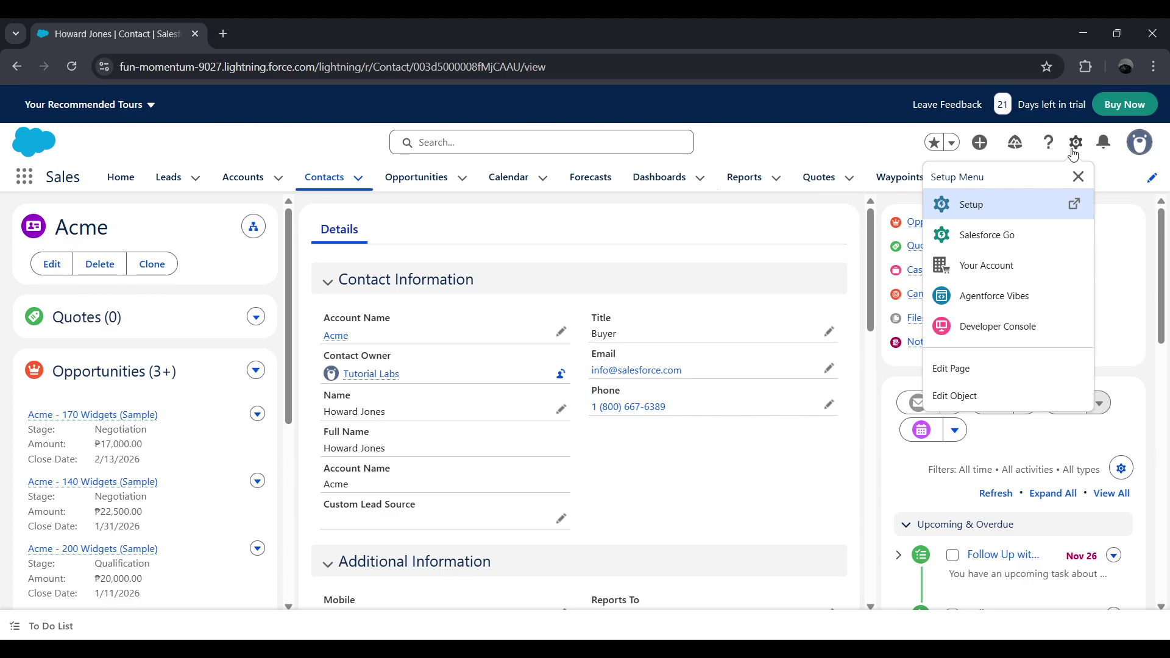
pyautogui.click(984, 370)
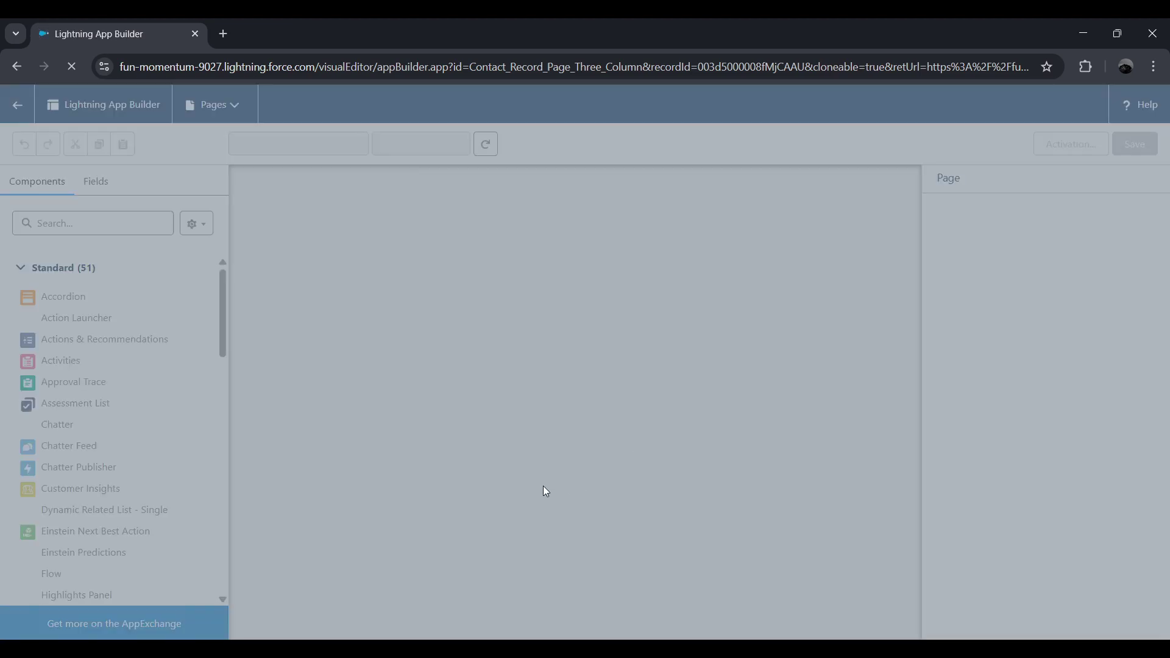
# - Add the standard Recent Items component to the middle column of the page, above the Details tab section
pyautogui.scroll(-3, 201, 402)
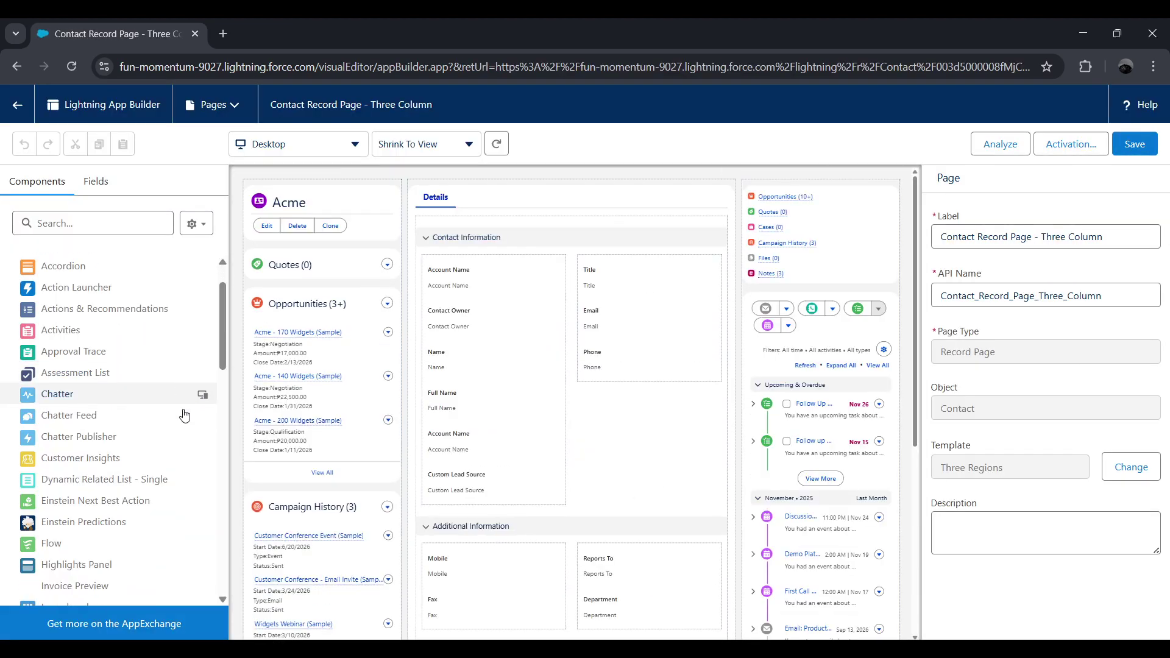
pyautogui.scroll(-2, 182, 409)
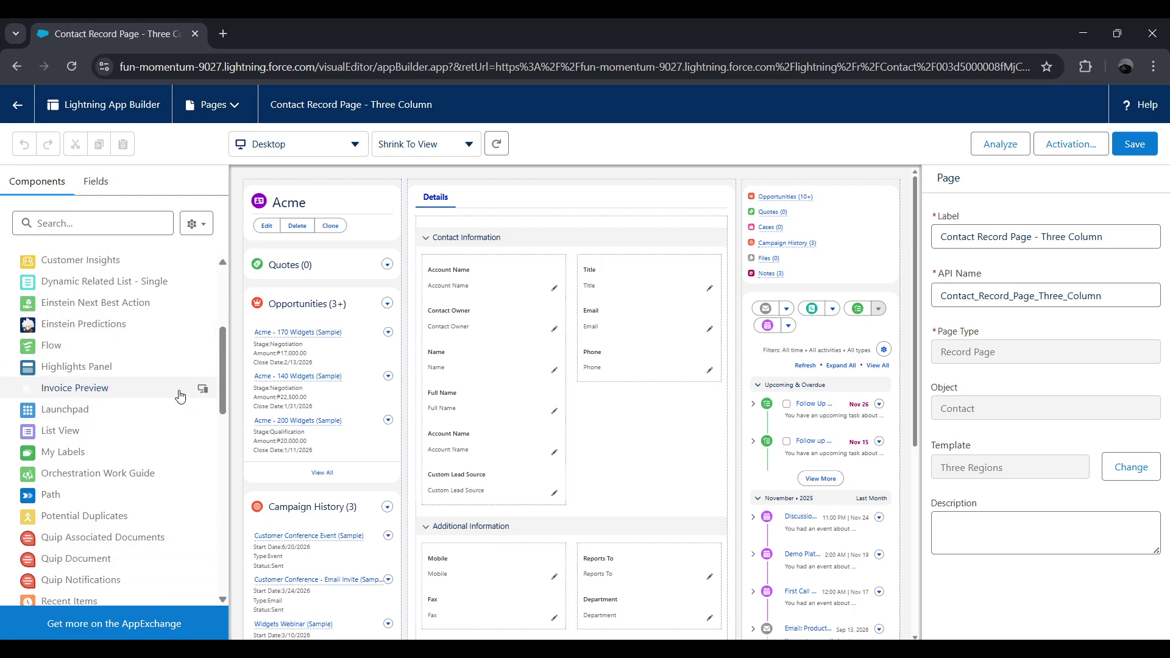
pyautogui.scroll(-1, 180, 395)
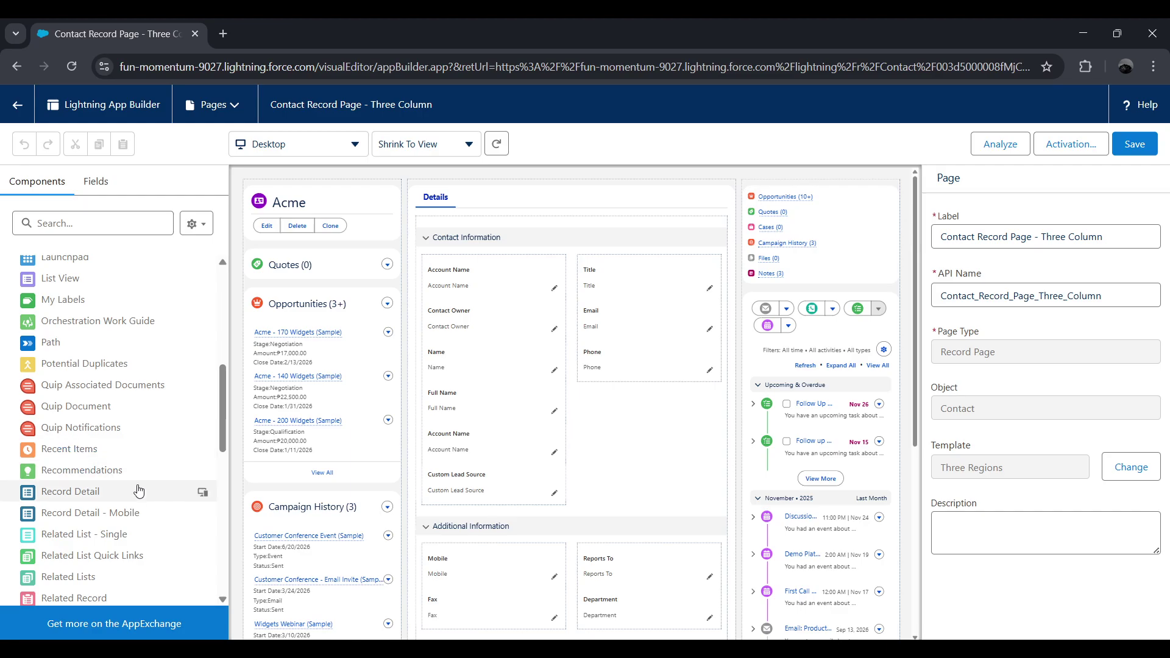
pyautogui.scroll(1, 139, 510)
pyautogui.scroll(-1, 196, 502)
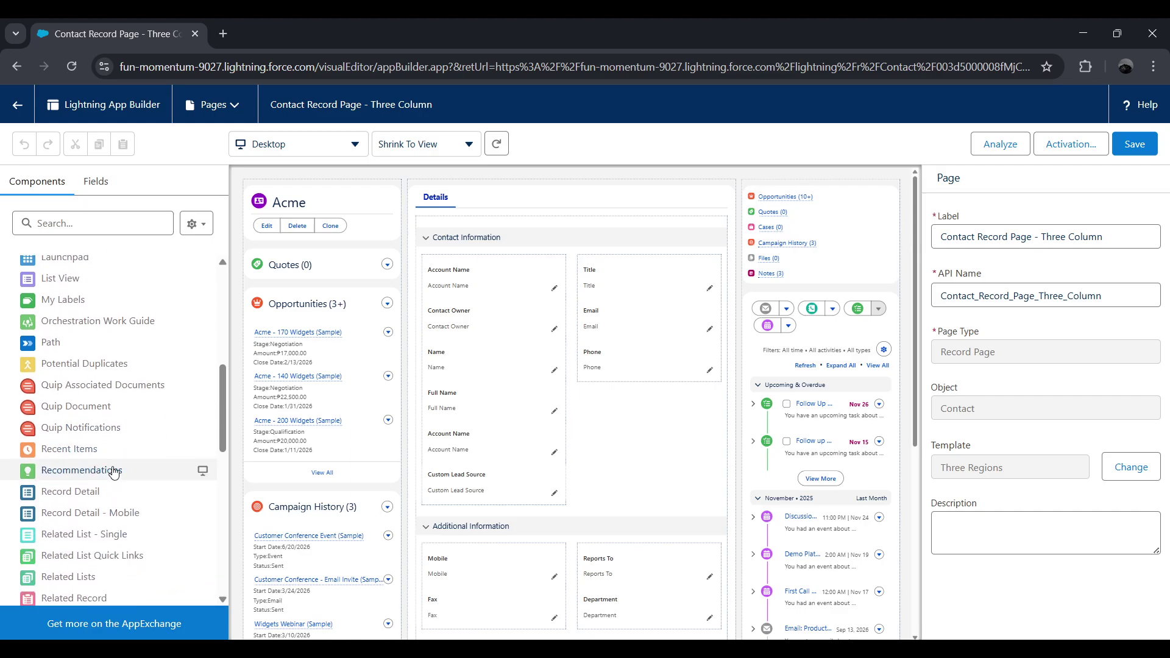
pyautogui.scroll(2, 204, 471)
pyautogui.scroll(-2, 125, 454)
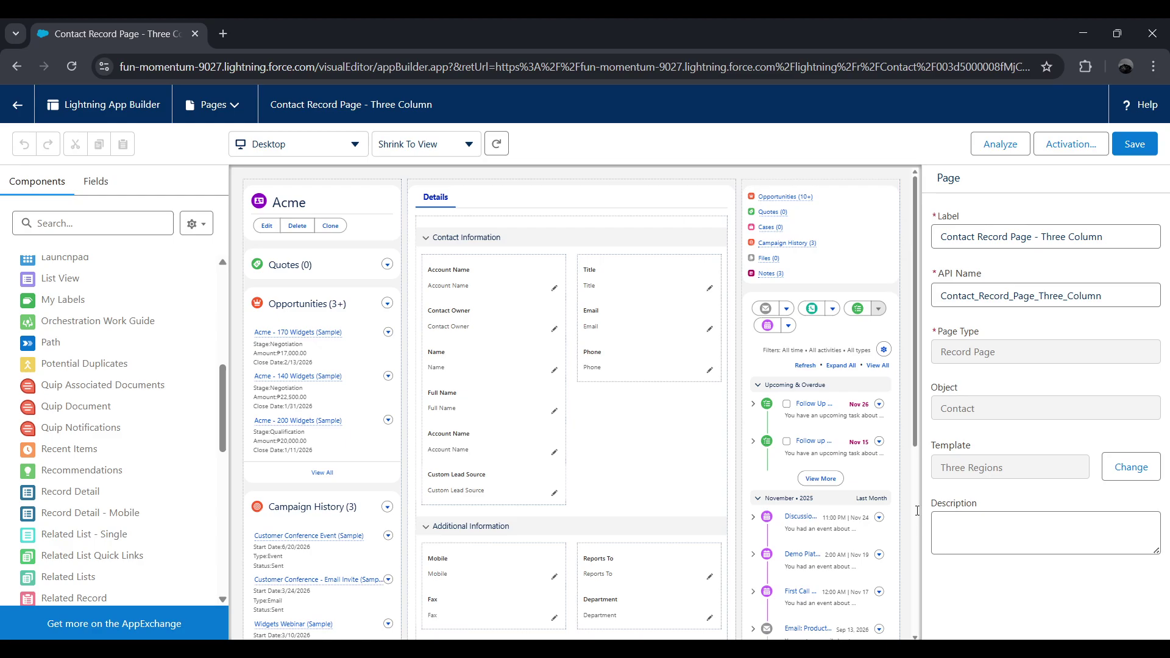
pyautogui.click(610, 314)
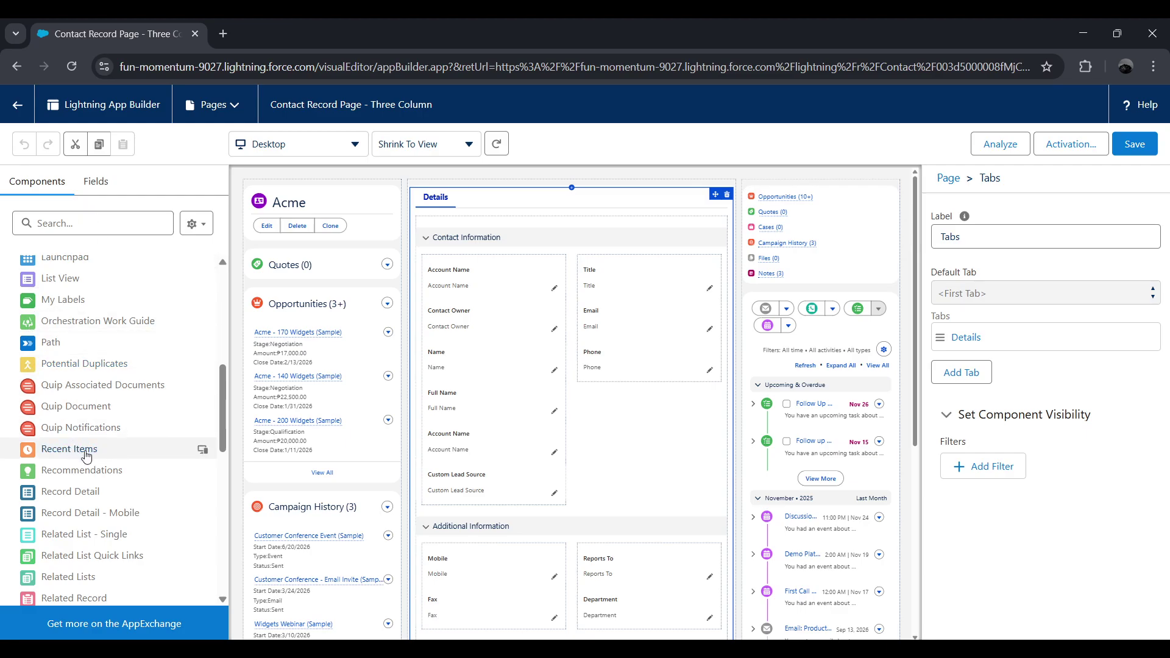
pyautogui.moveTo(86, 456); pyautogui.dragTo(518, 181)
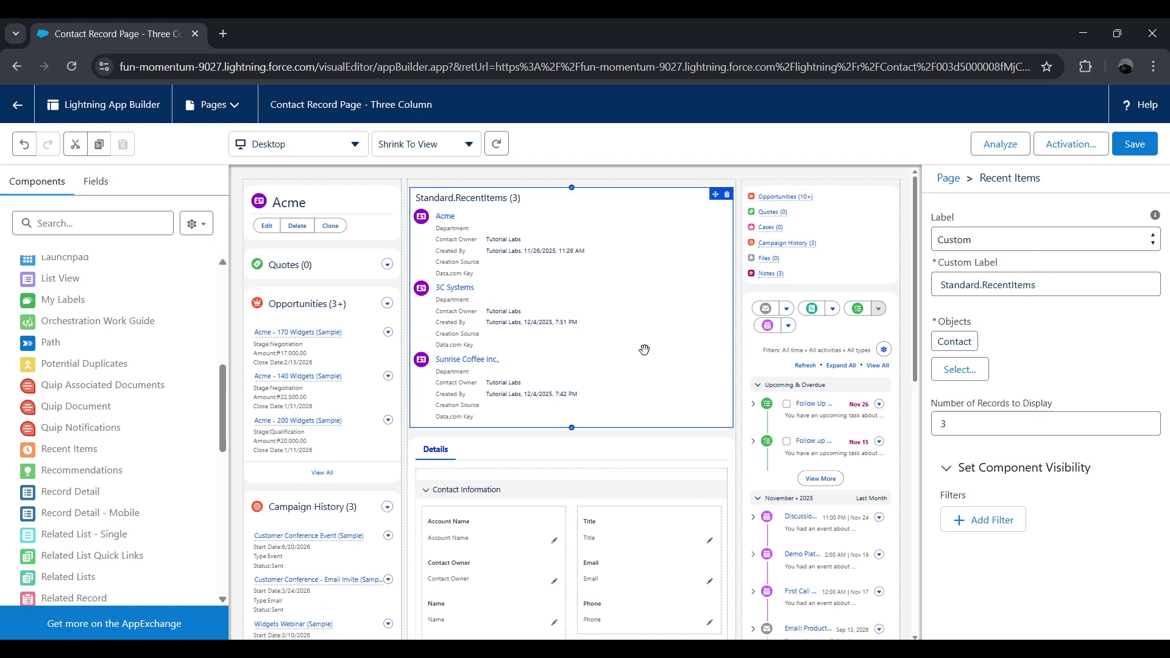
# - Set the Recent Items component's label to Your Recent Activity
pyautogui.click(983, 240)
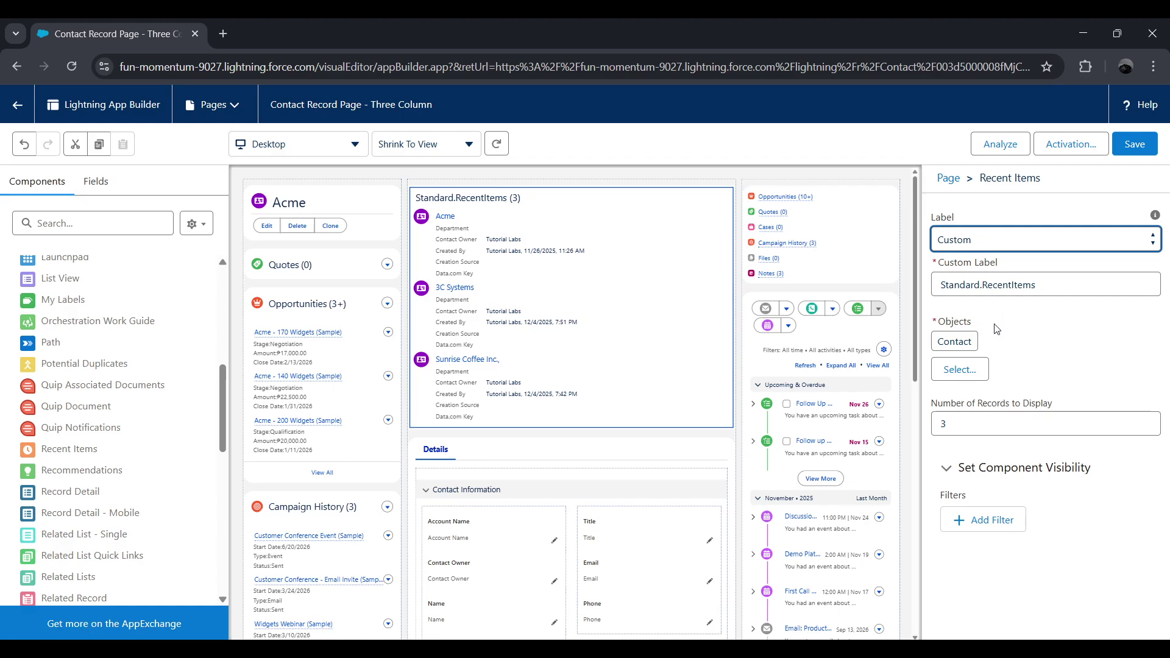
pyautogui.click(1066, 522)
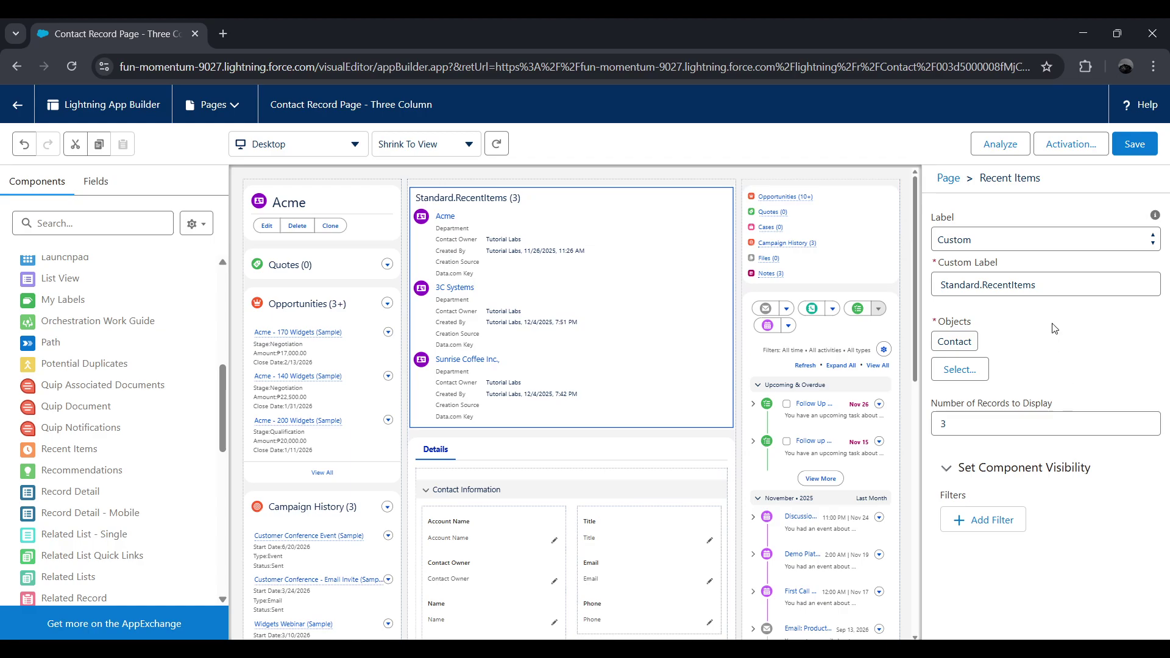
pyautogui.click(1030, 233)
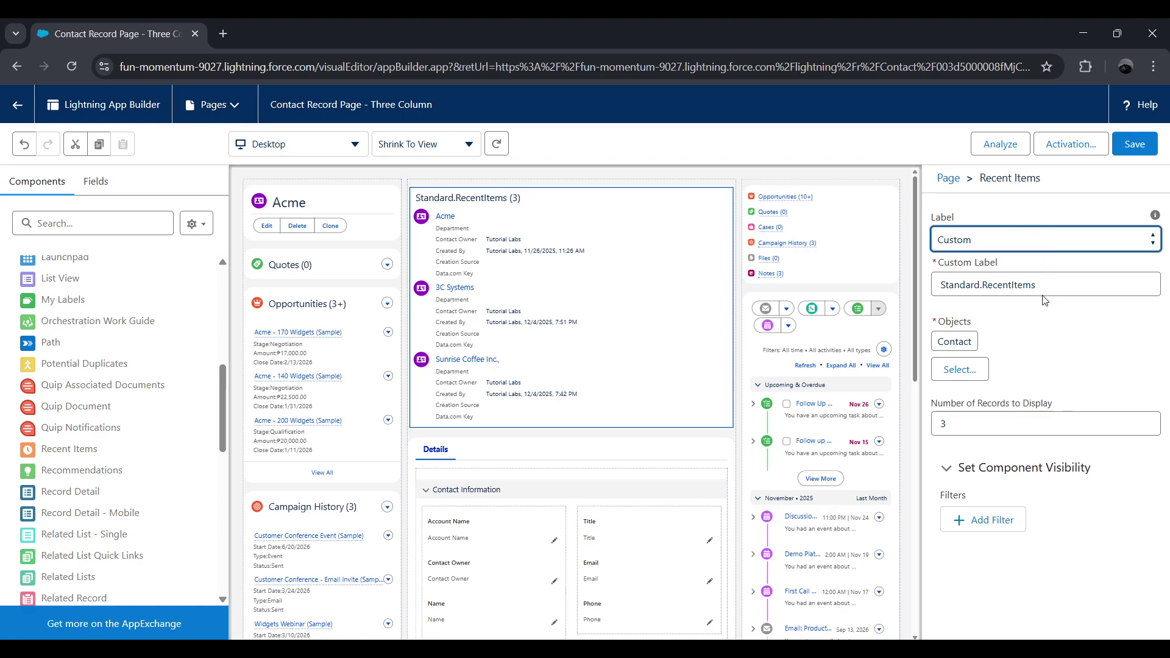
pyautogui.click(1044, 318)
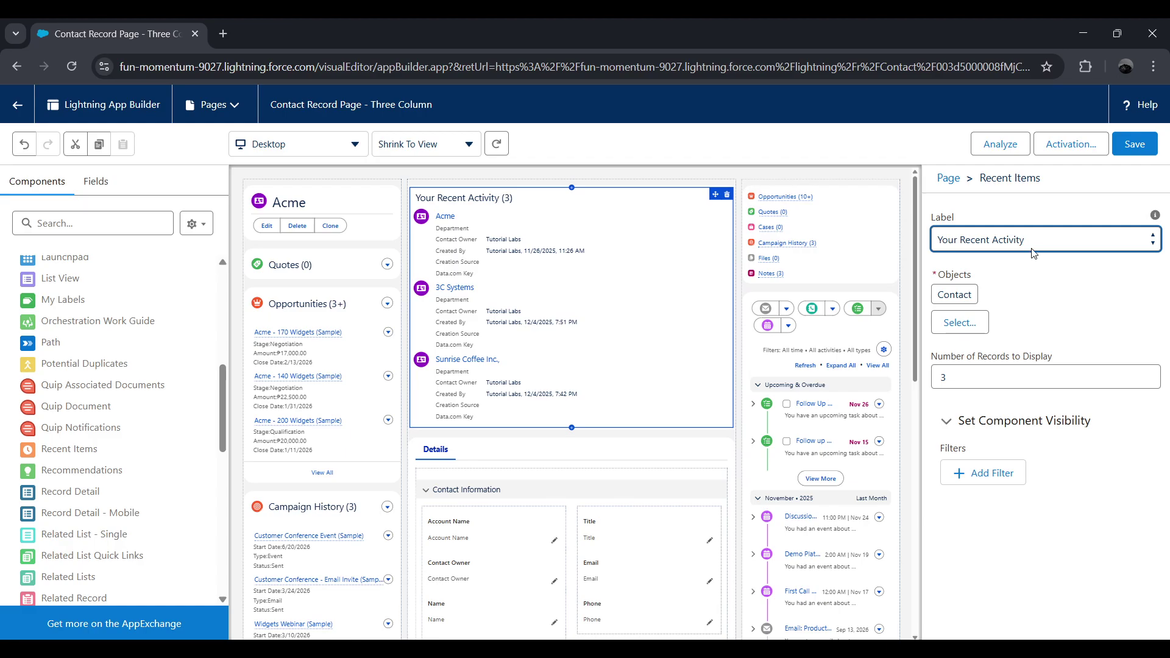
pyautogui.press('Up')
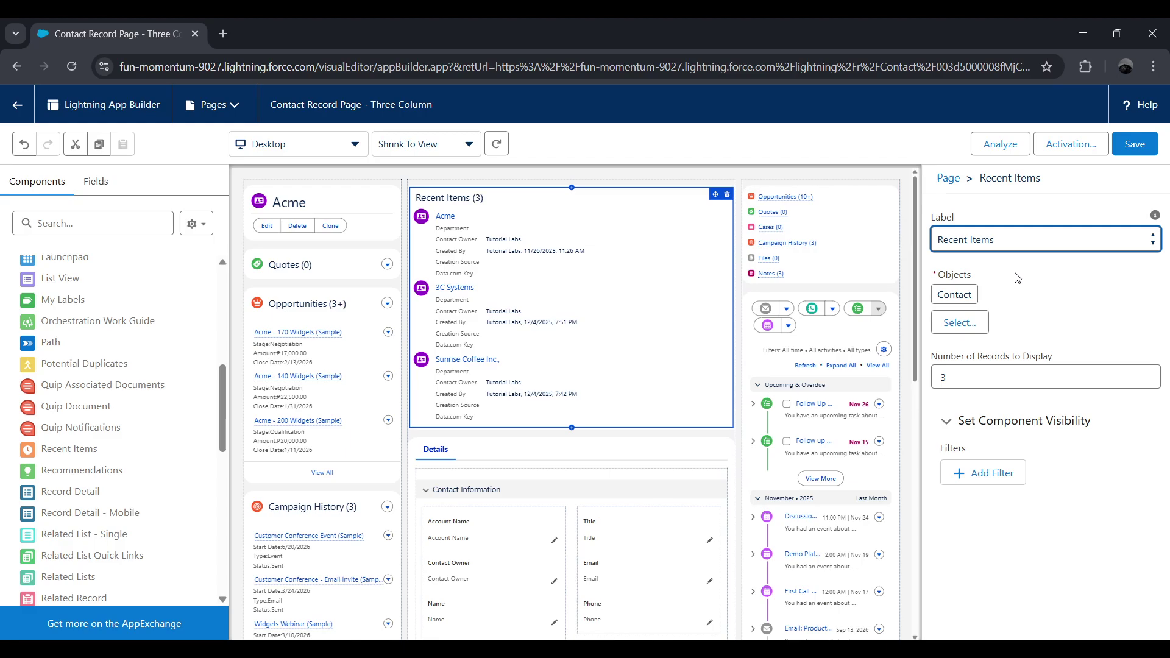
pyautogui.hotkey('ctrl', 'a')
pyautogui.write('Your Recent Activity')
pyautogui.click(1047, 322)
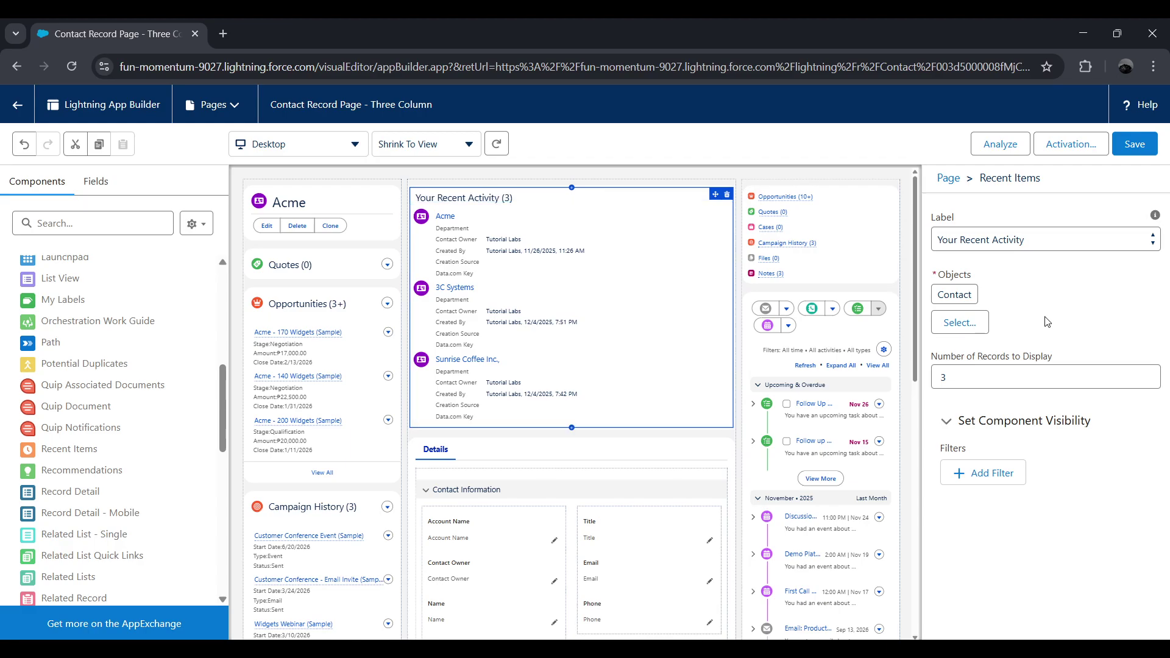
# - Activate the contact record page as the org default for the Desktop form factor and save the assignment
pyautogui.click(1131, 153)
pyautogui.click(1081, 151)
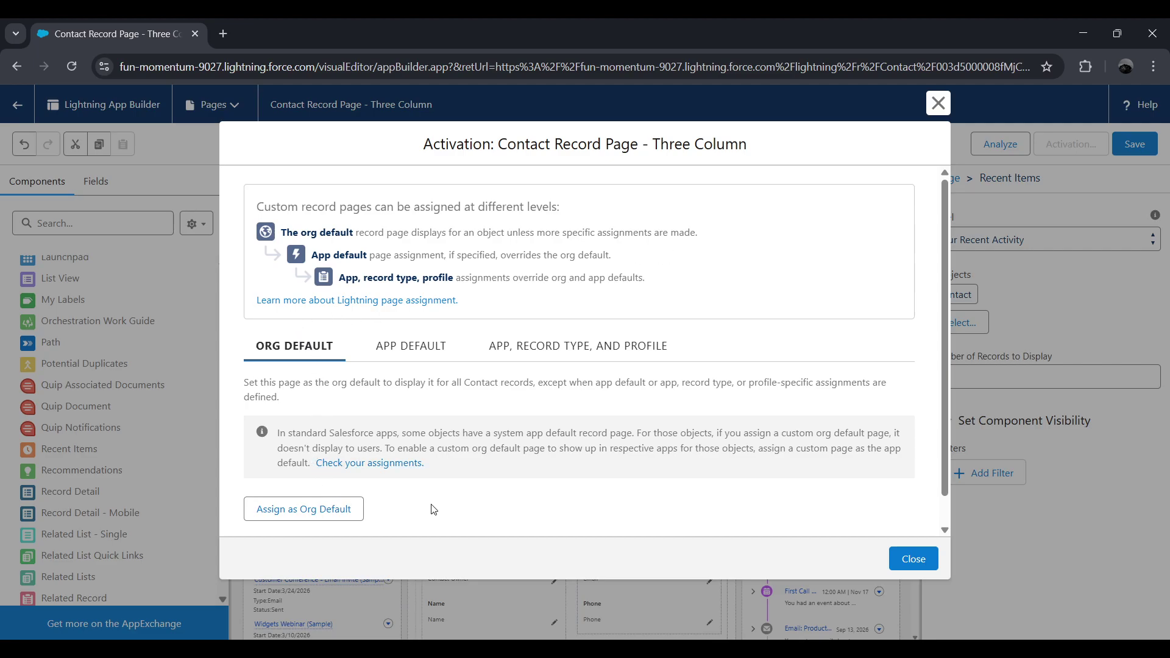
pyautogui.click(361, 513)
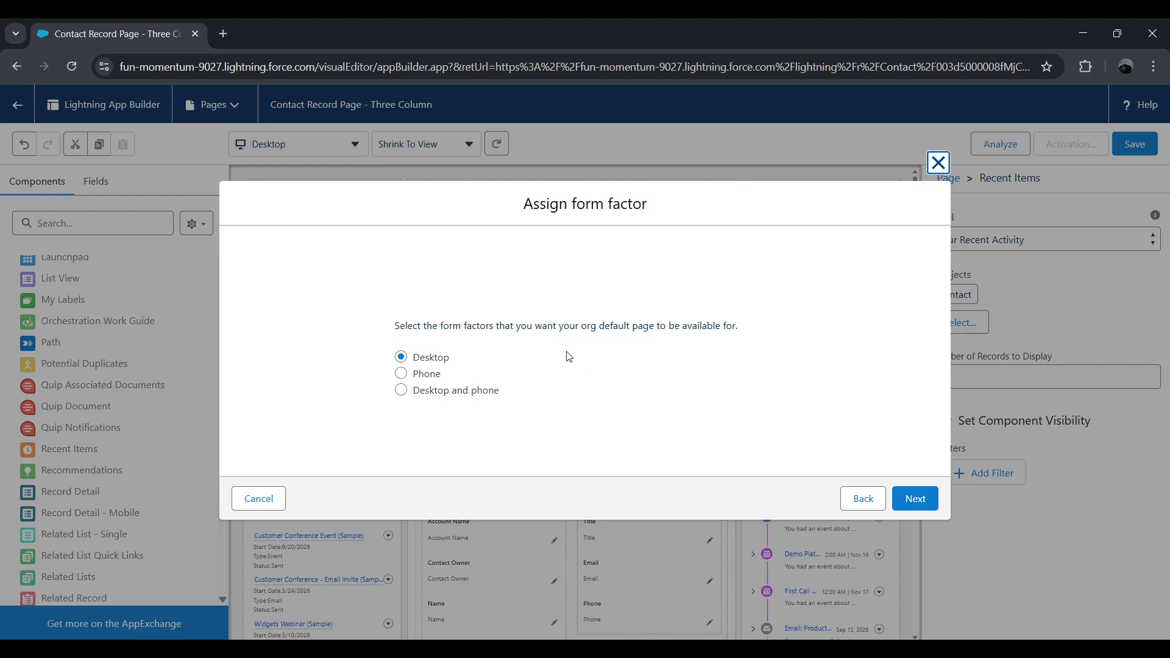
pyautogui.click(425, 373)
pyautogui.click(422, 390)
pyautogui.click(430, 364)
pyautogui.click(434, 385)
pyautogui.click(435, 391)
pyautogui.click(437, 363)
pyautogui.click(909, 500)
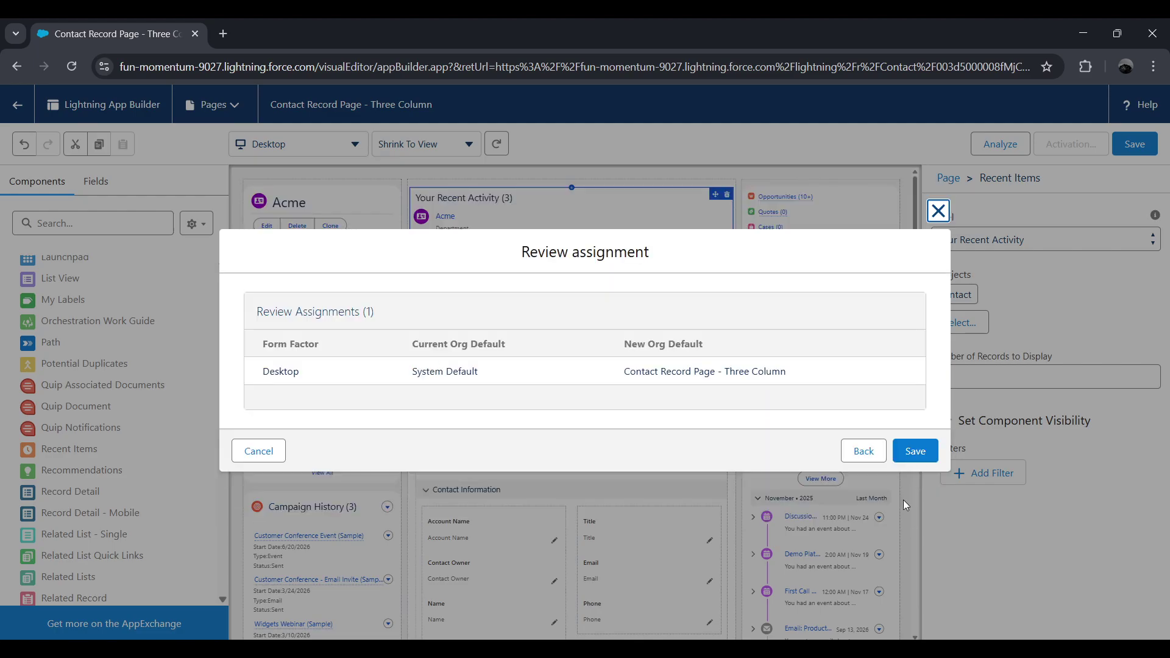
pyautogui.click(915, 452)
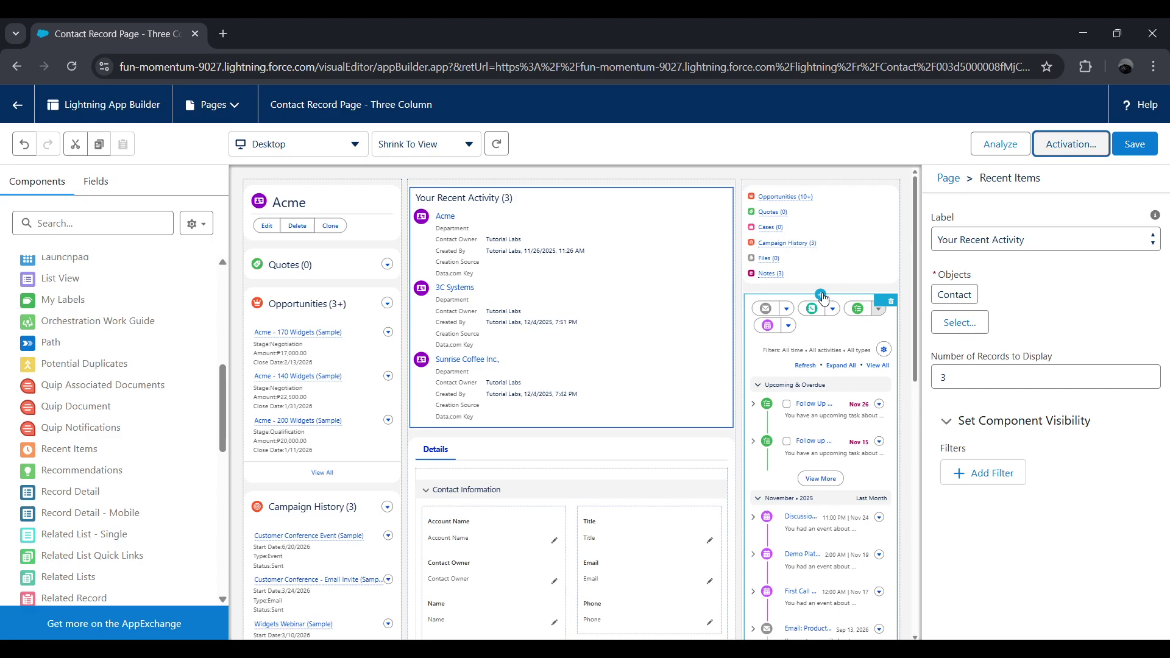
# - Save the page changes and return to the contact record to review the Your Recent Activity component
pyautogui.click(1129, 153)
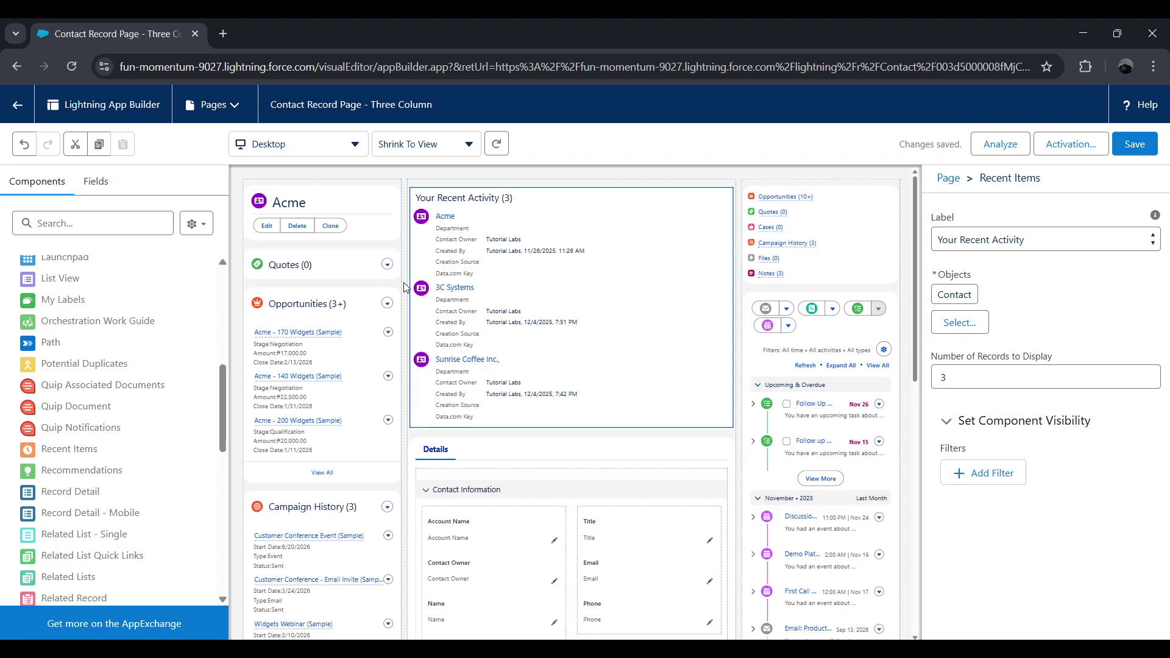
pyautogui.click(18, 106)
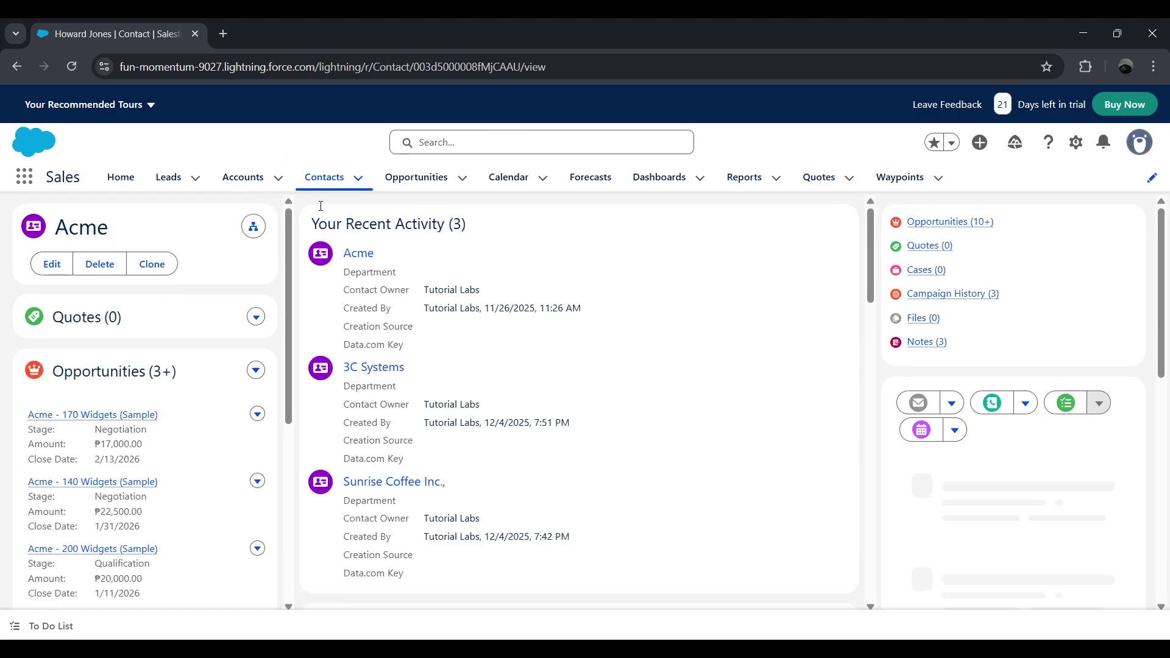
pyautogui.scroll(-3, 693, 405)
pyautogui.scroll(2, 543, 386)
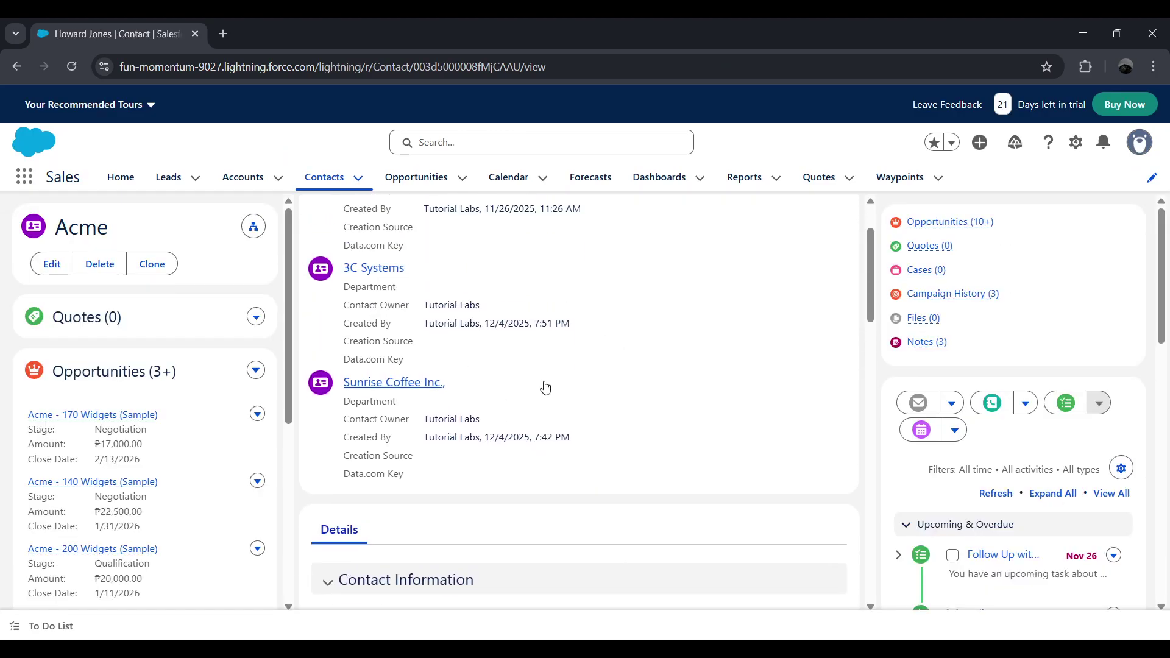
pyautogui.scroll(2, 420, 197)
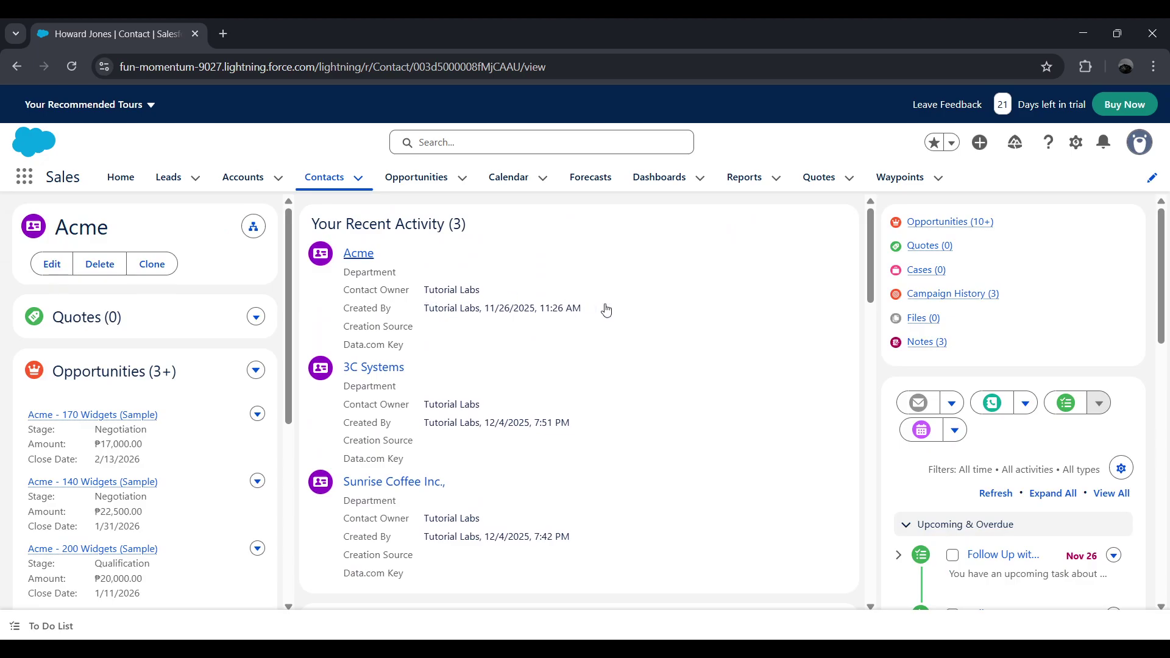